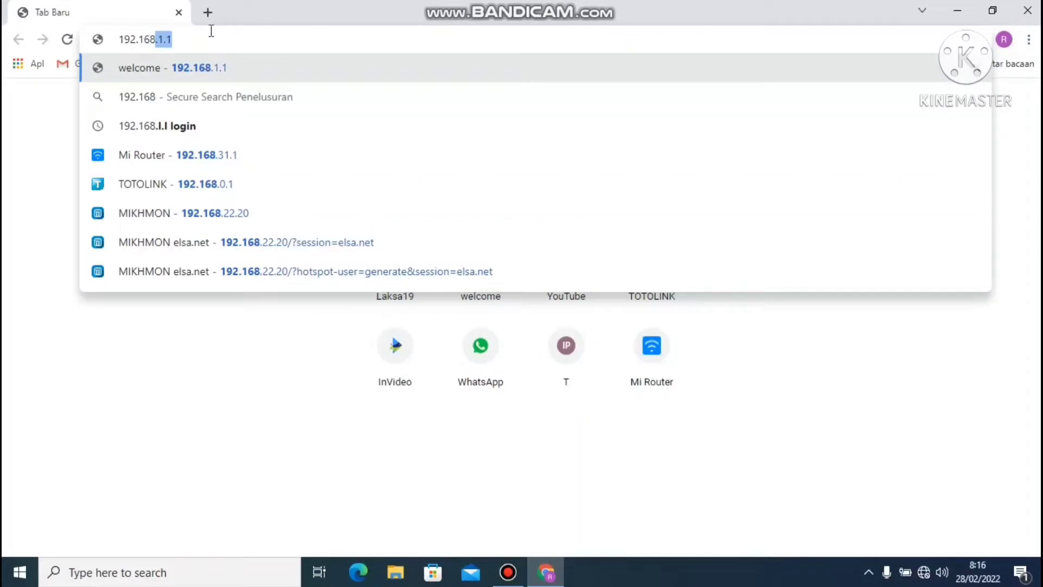
Finish entering 192.168.1.1 in Chrome's address bar and load the router login page.
{"action": "type", "text": ".1"}
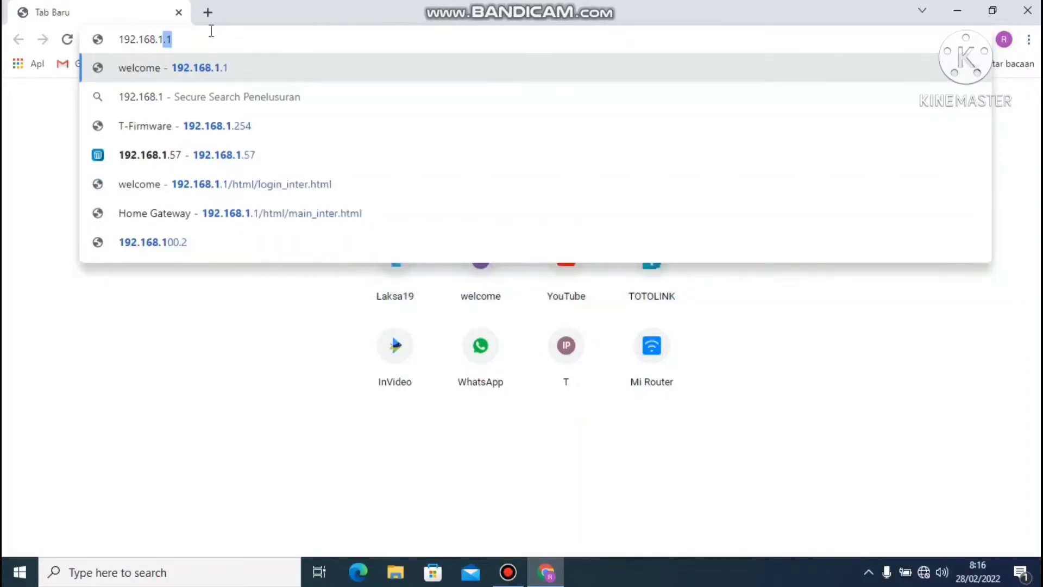
{"action": "type", "text": ".1"}
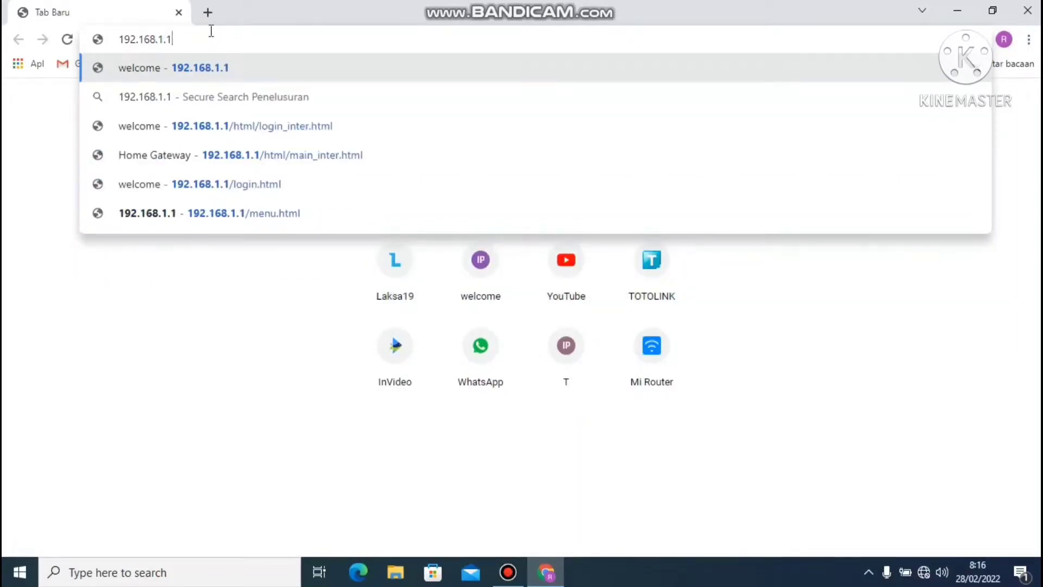
{"action": "key", "text": "Return"}
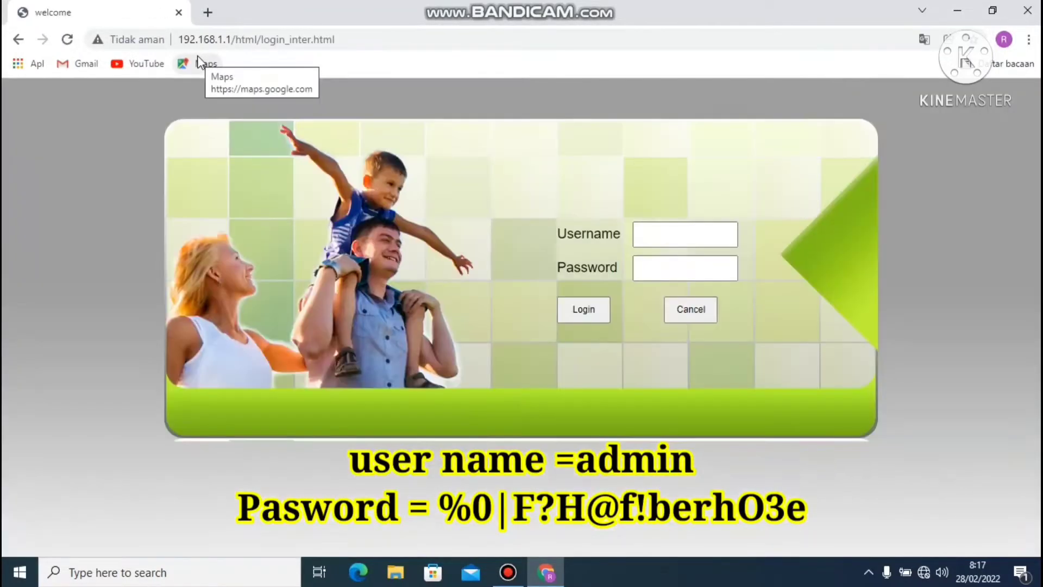
Log in to the router admin as admin, pasting the saved password via the context menu.
{"action": "left_click", "coordinate": [669, 235]}
{"action": "left_click", "coordinate": [669, 235]}
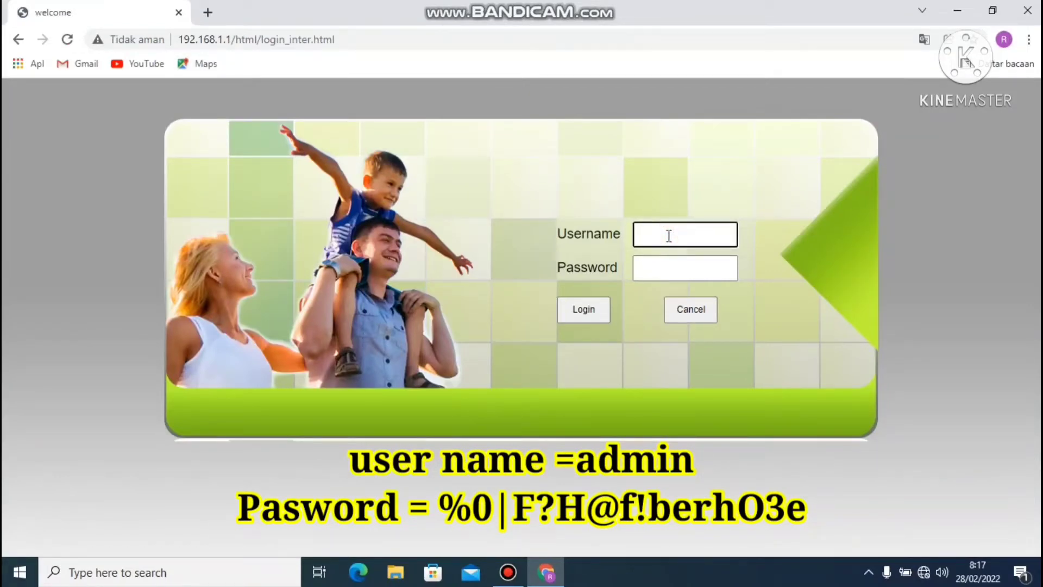
{"action": "type", "text": "admin"}
{"action": "left_click", "coordinate": [677, 265]}
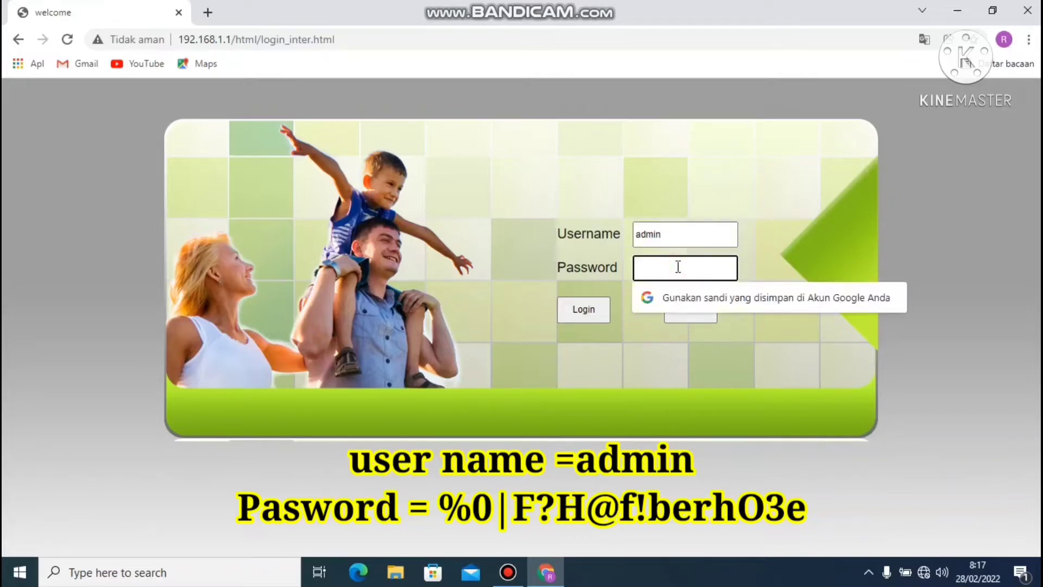
{"action": "right_click", "coordinate": [677, 266]}
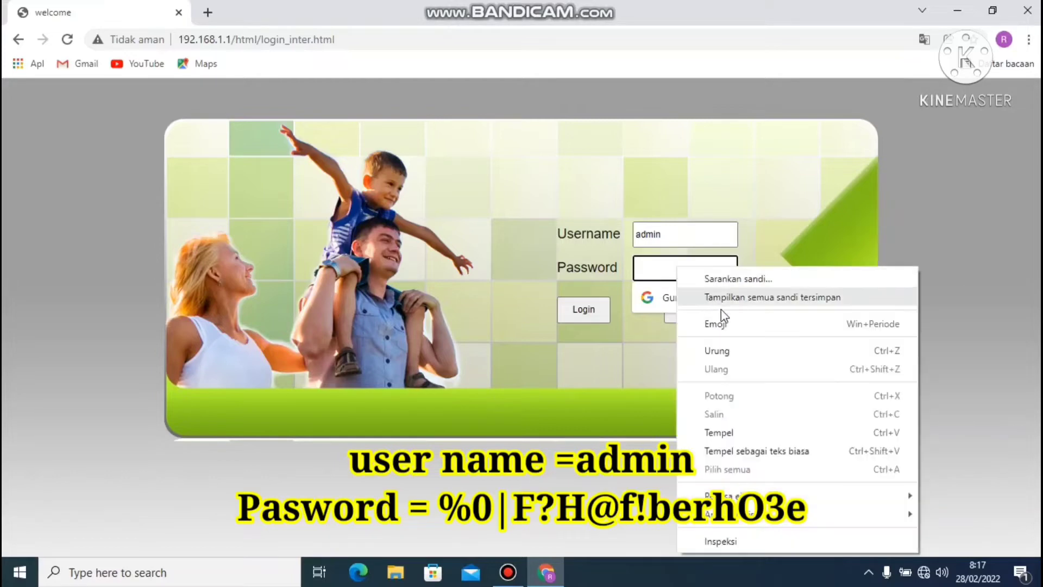
{"action": "left_click", "coordinate": [728, 431]}
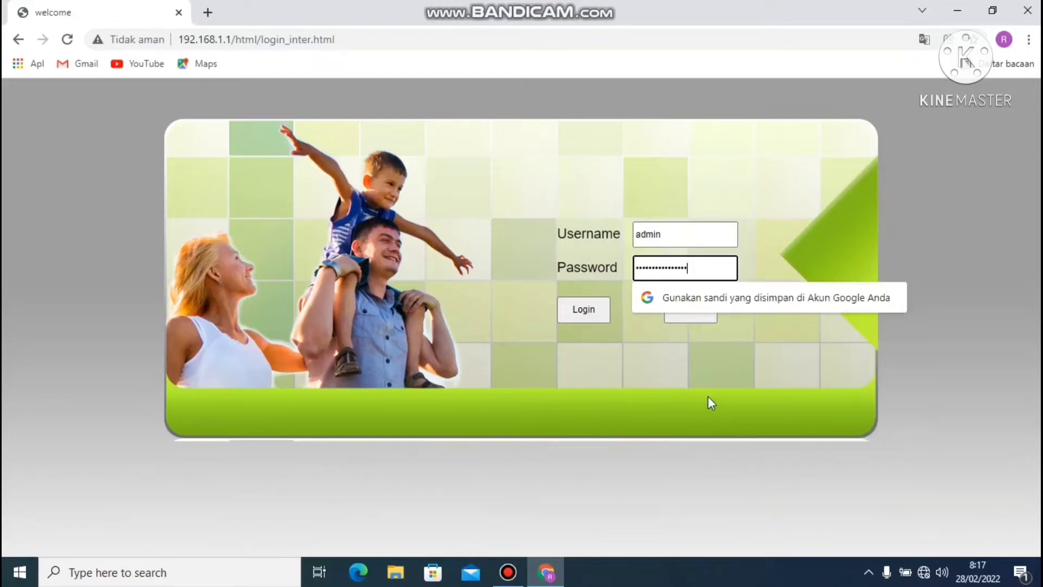
{"action": "left_click", "coordinate": [585, 312]}
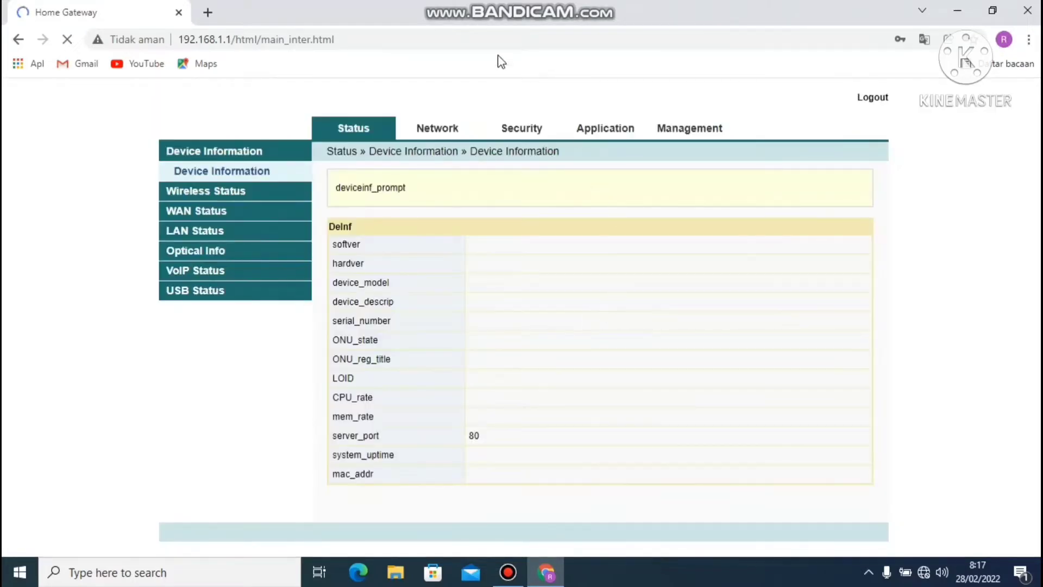
Go to Network › WLAN Settings › 2.4G Advanced.
{"action": "left_click", "coordinate": [443, 130]}
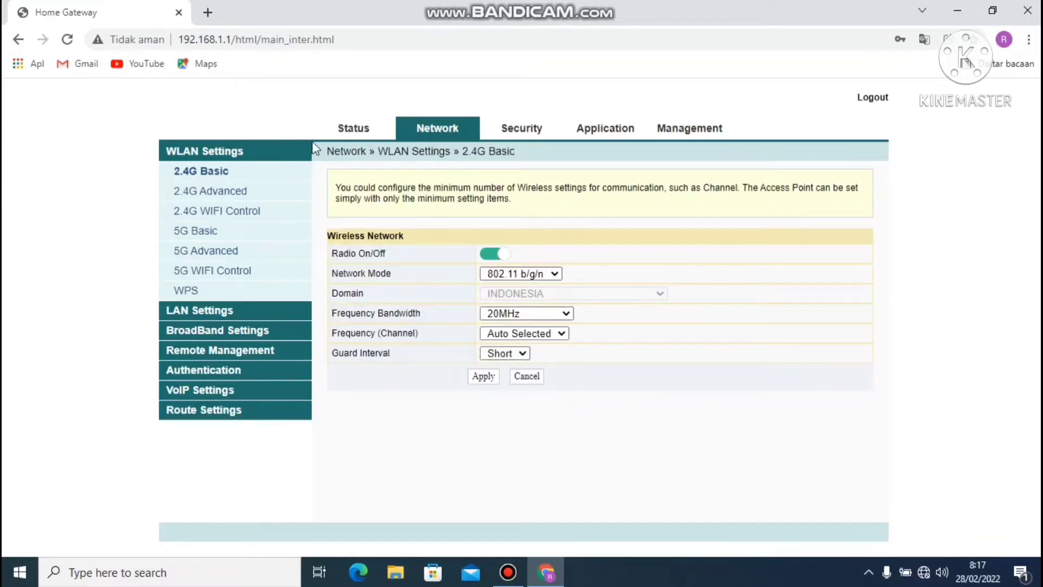
{"action": "left_click", "coordinate": [239, 191]}
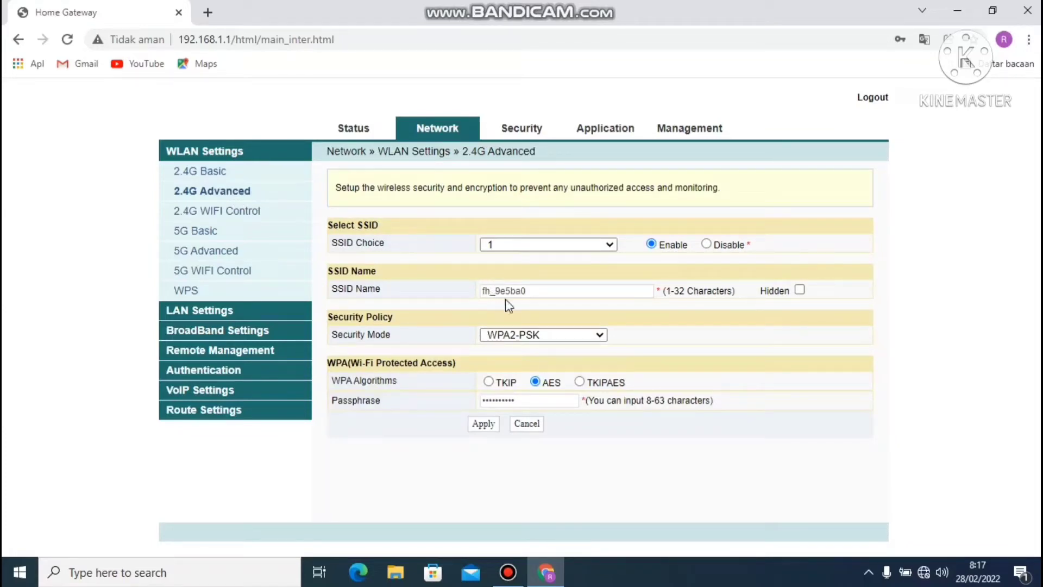
Rename the 2.4G SSID from fh_9e5ba0 to ENI WIFI HOME.
{"action": "left_click", "coordinate": [561, 290]}
{"action": "key", "text": "BackSpace"}
{"action": "key", "text": "BackSpace"}
{"action": "key", "text": "BackSpace"}
{"action": "key", "text": "BackSpace"}
{"action": "key", "text": "BackSpace"}
{"action": "key", "text": "BackSpace"}
{"action": "key", "text": "BackSpace"}
{"action": "key", "text": "BackSpace"}
{"action": "type", "text": "e"}
{"action": "key", "text": "BackSpace"}
{"action": "type", "text": "ENI WIFI HOME"}
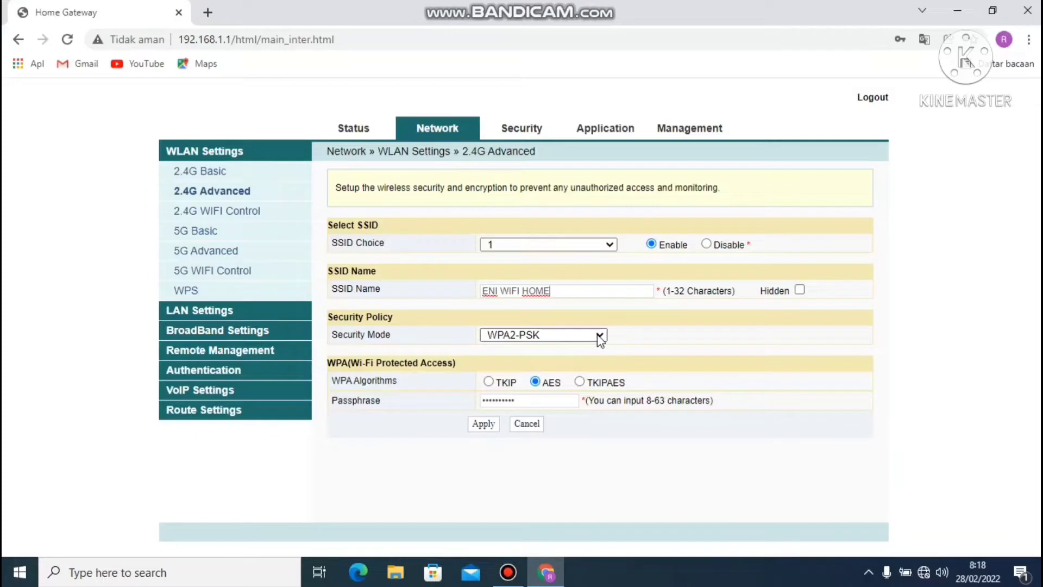
{"action": "left_click", "coordinate": [535, 400]}
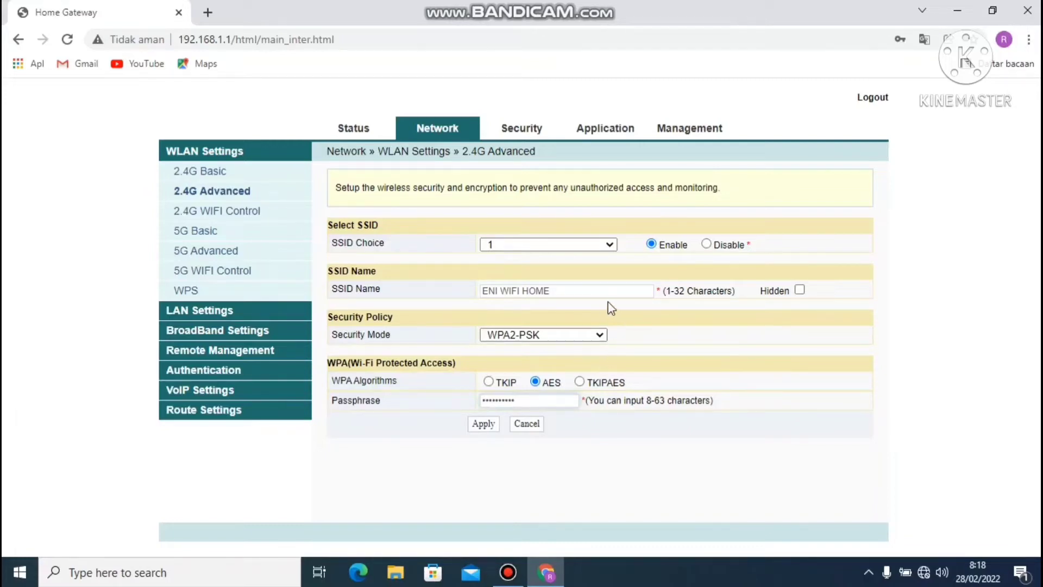
Switch the 2.4G security mode to OpenSystem with no encryption and apply.
{"action": "left_click", "coordinate": [599, 337]}
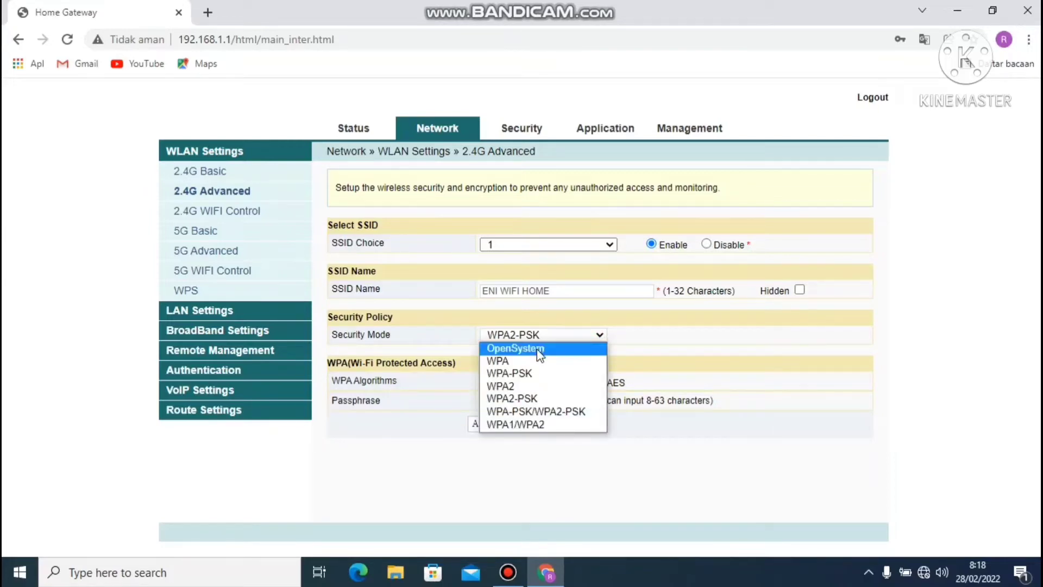
{"action": "left_click", "coordinate": [543, 347]}
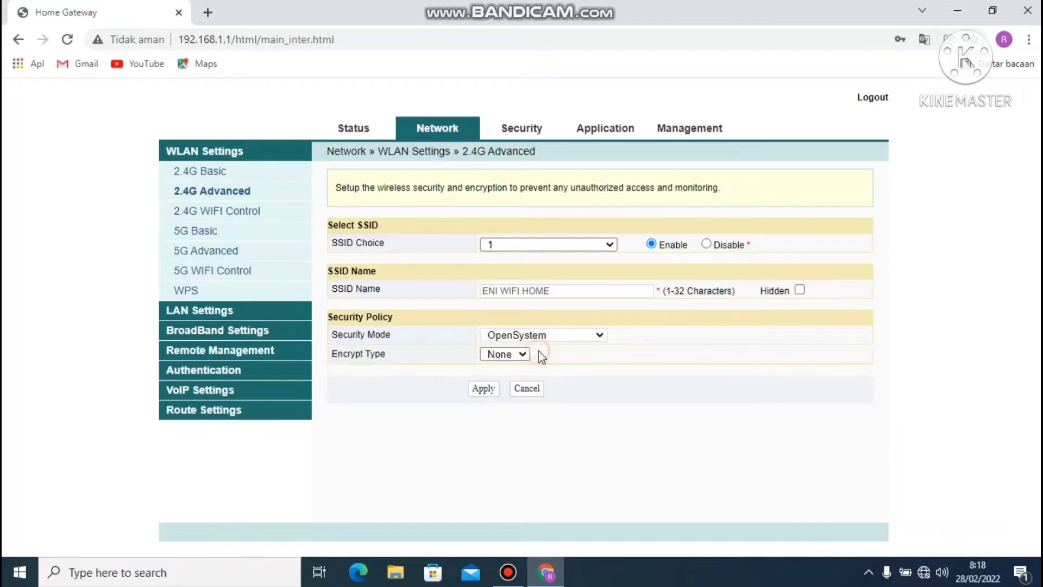
{"action": "left_click", "coordinate": [487, 387]}
Open the WPS settings and tick WPS Enable for the 2.4G band.
{"action": "left_click", "coordinate": [198, 292]}
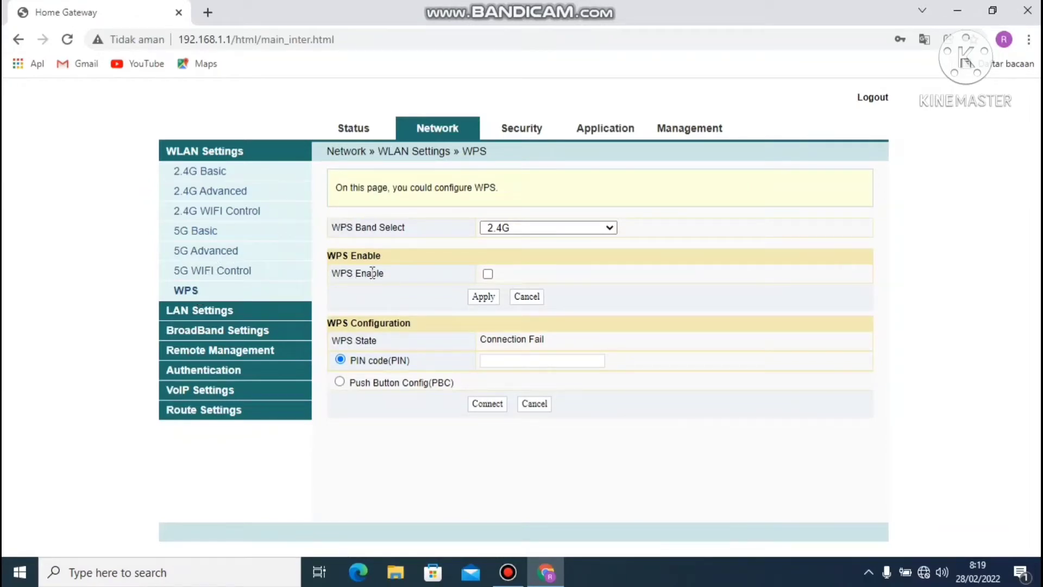
{"action": "left_click_drag", "start_coordinate": [331, 272], "coordinate": [403, 271]}
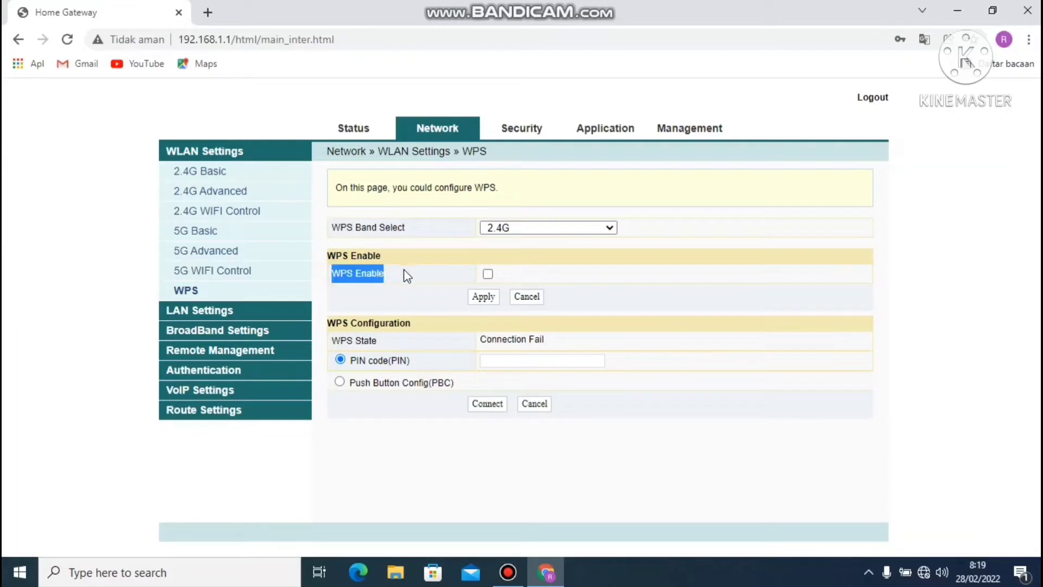
{"action": "left_click", "coordinate": [488, 275]}
{"action": "left_click", "coordinate": [374, 274]}
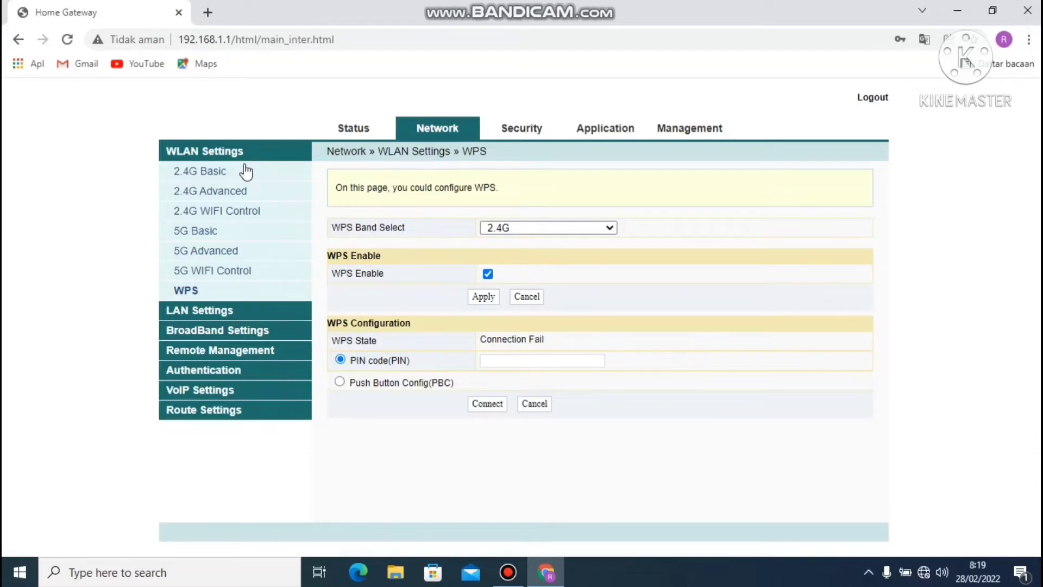
On the 5G Advanced page, rename the 5G SSID to ENI WIFI HOME.
{"action": "left_click", "coordinate": [202, 253]}
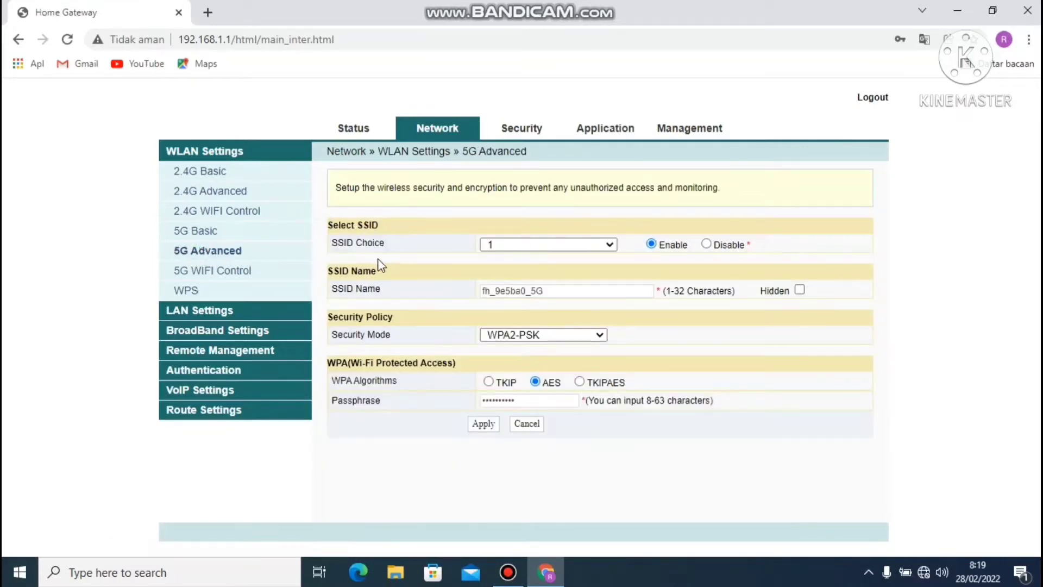
{"action": "left_click", "coordinate": [567, 295]}
{"action": "key", "text": "BackSpace"}
{"action": "key", "text": "BackSpace"}
{"action": "key", "text": "BackSpace"}
{"action": "key", "text": "BackSpace"}
{"action": "key", "text": "BackSpace"}
{"action": "key", "text": "BackSpace"}
{"action": "key", "text": "BackSpace"}
{"action": "key", "text": "BackSpace"}
{"action": "key", "text": "BackSpace"}
{"action": "key", "text": "BackSpace"}
{"action": "key", "text": "BackSpace"}
{"action": "key", "text": "BackSpace"}
{"action": "type", "text": "ENI"}
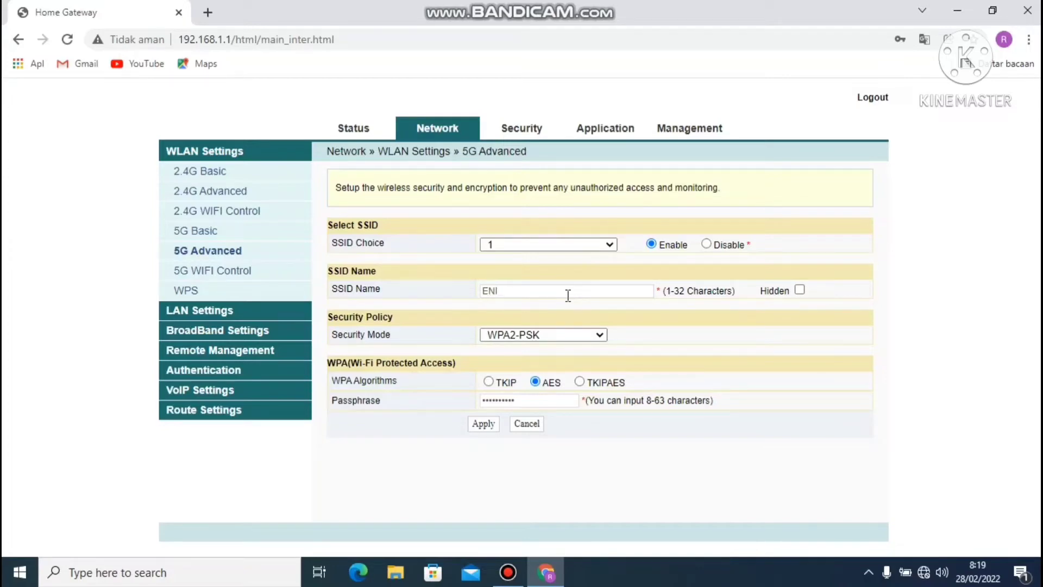
{"action": "type", "text": " WIFI HOME"}
Set the 5G security mode to OpenSystem with no encryption and save.
{"action": "left_click", "coordinate": [600, 335]}
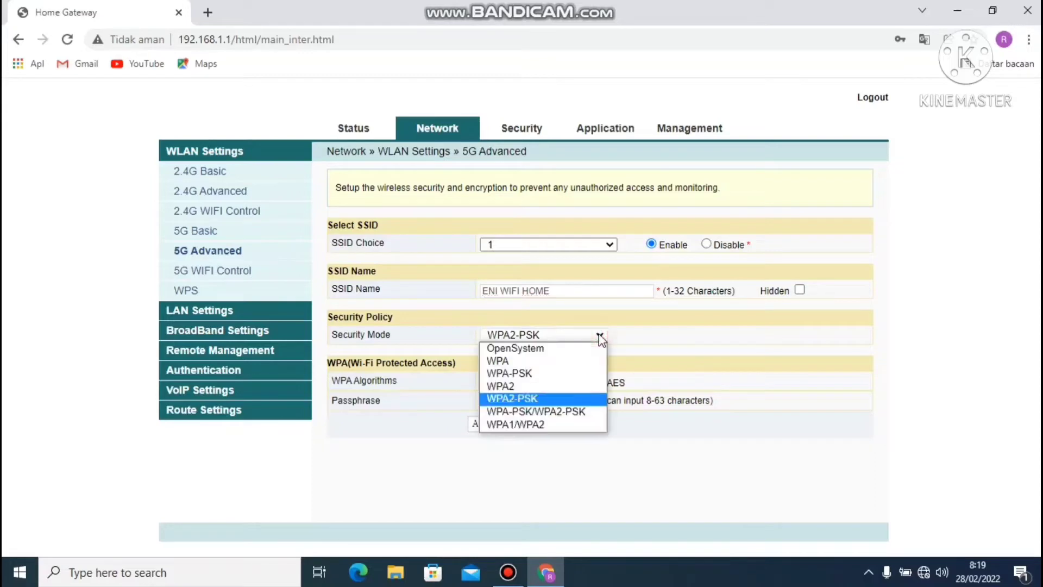
{"action": "left_click", "coordinate": [542, 350]}
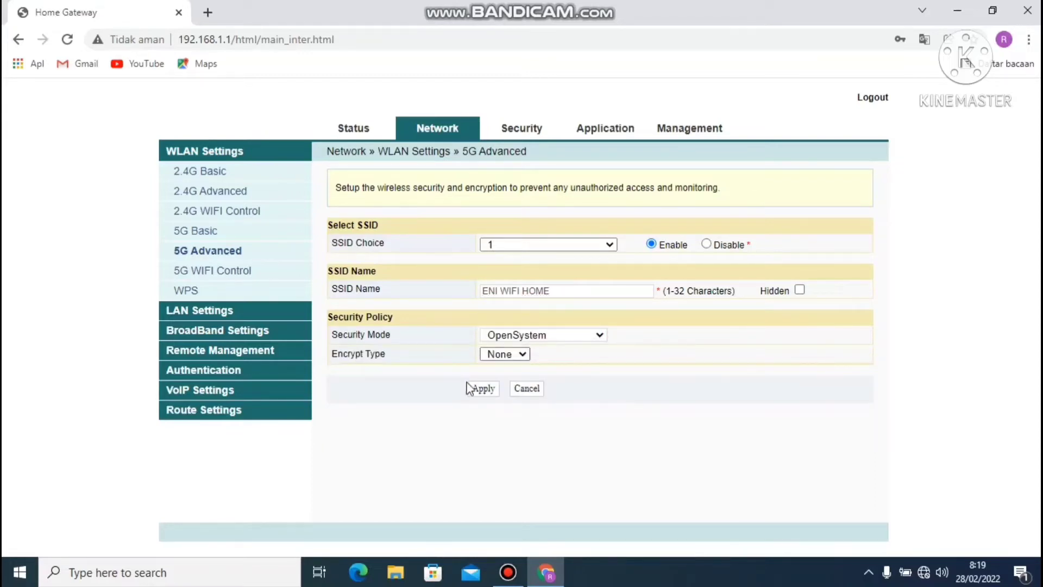
{"action": "left_click", "coordinate": [482, 395]}
{"action": "left_click", "coordinate": [483, 390]}
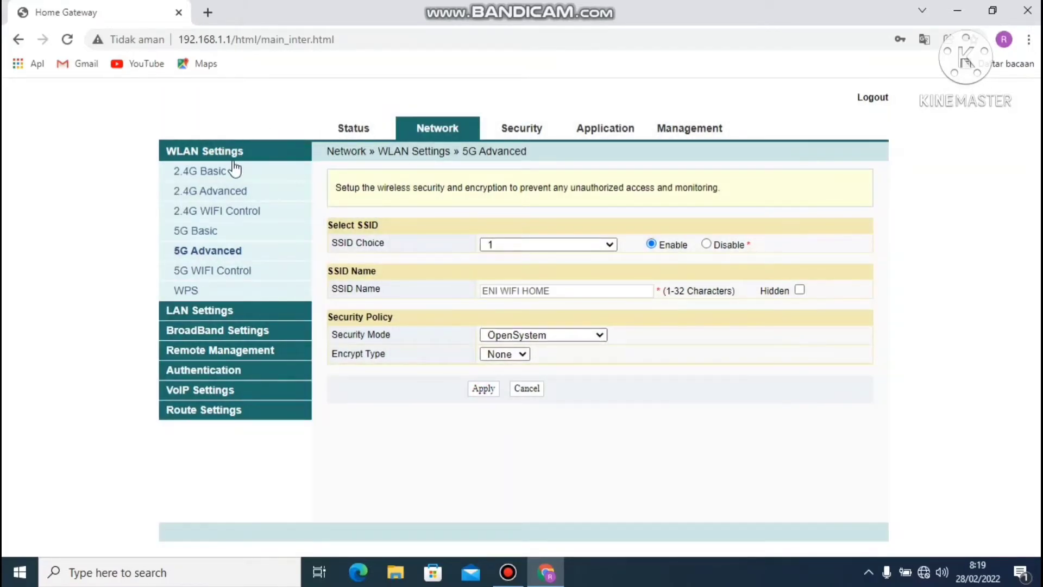
Add a new WAN connection of type Bridge with VLAN ID 200.
{"action": "left_click", "coordinate": [242, 331]}
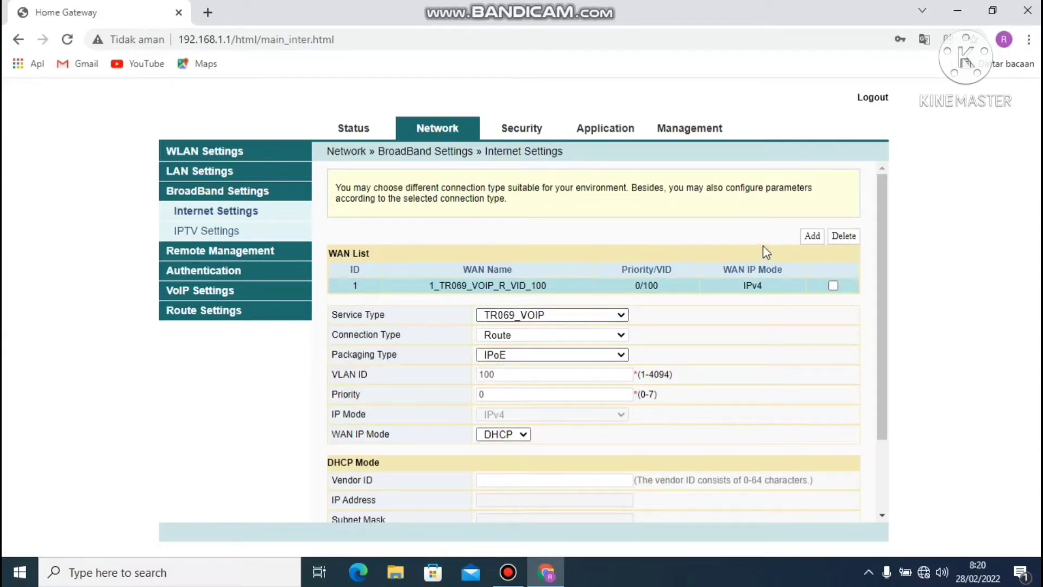
{"action": "left_click", "coordinate": [811, 239]}
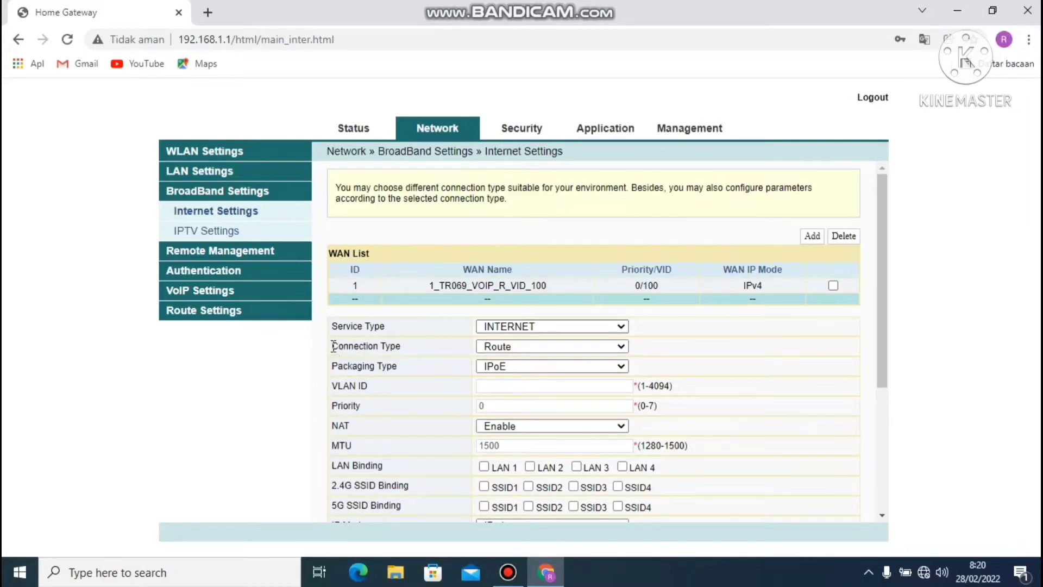
{"action": "left_click_drag", "start_coordinate": [333, 346], "coordinate": [580, 346]}
{"action": "left_click", "coordinate": [580, 346]}
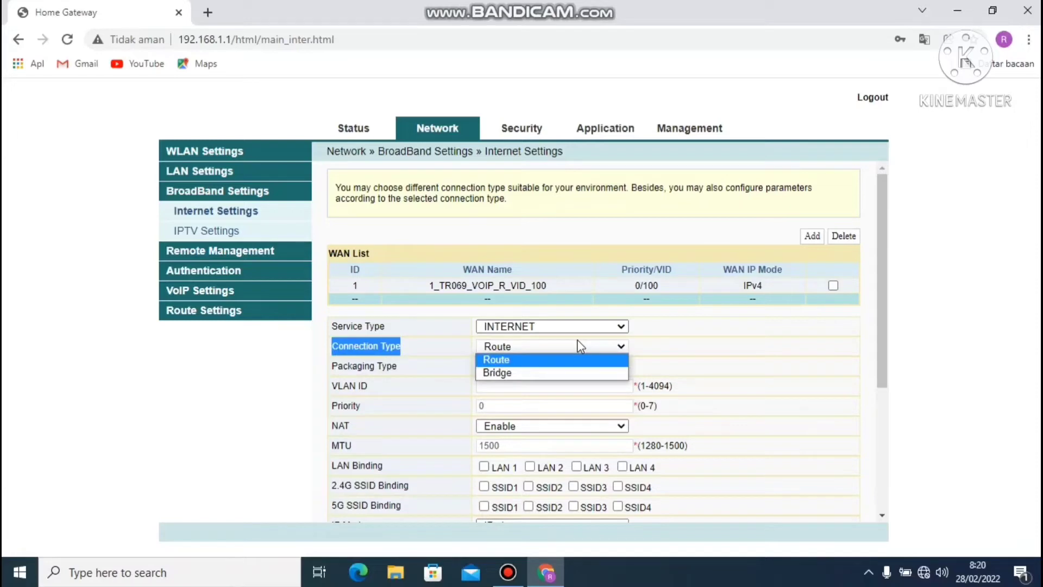
{"action": "left_click", "coordinate": [535, 374]}
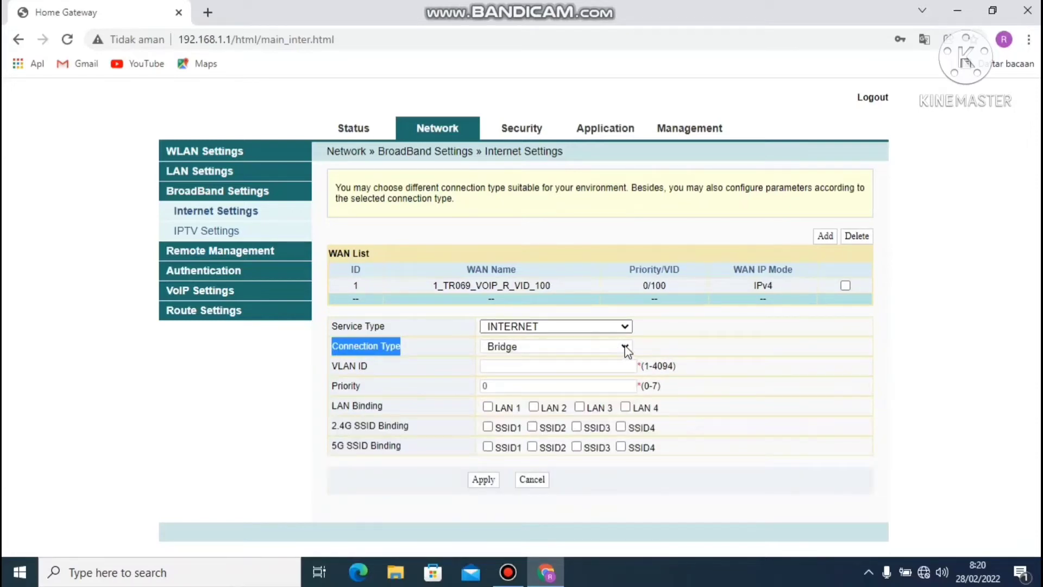
{"action": "left_click", "coordinate": [501, 369]}
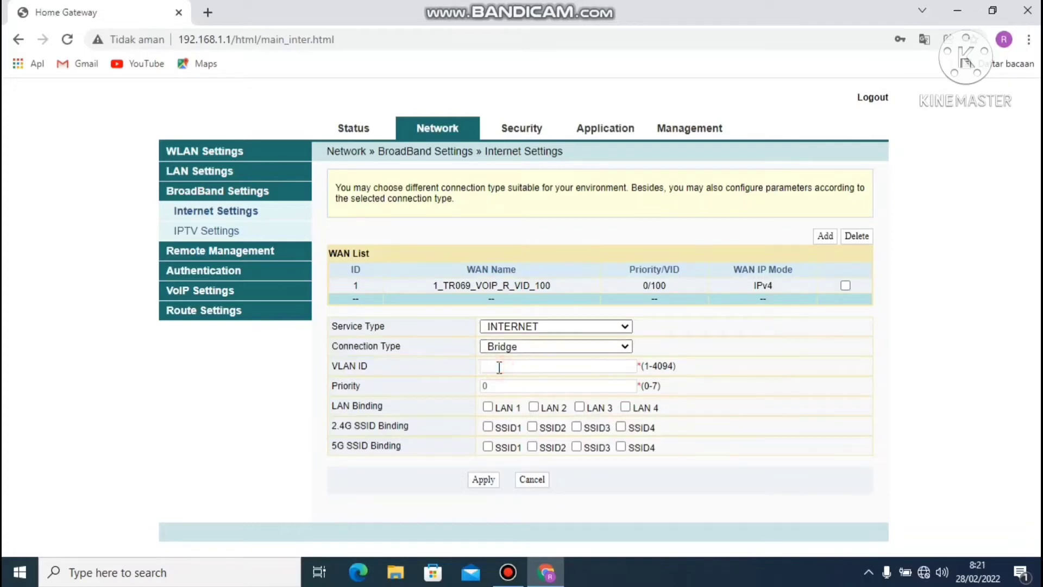
{"action": "type", "text": "200"}
{"action": "left_click", "coordinate": [511, 387]}
Bind LAN 1–4 and the SSID1/SSID2 networks to the bridge, then apply it.
{"action": "left_click", "coordinate": [487, 407]}
{"action": "left_click", "coordinate": [534, 407]}
{"action": "left_click", "coordinate": [579, 407]}
{"action": "left_click", "coordinate": [624, 407]}
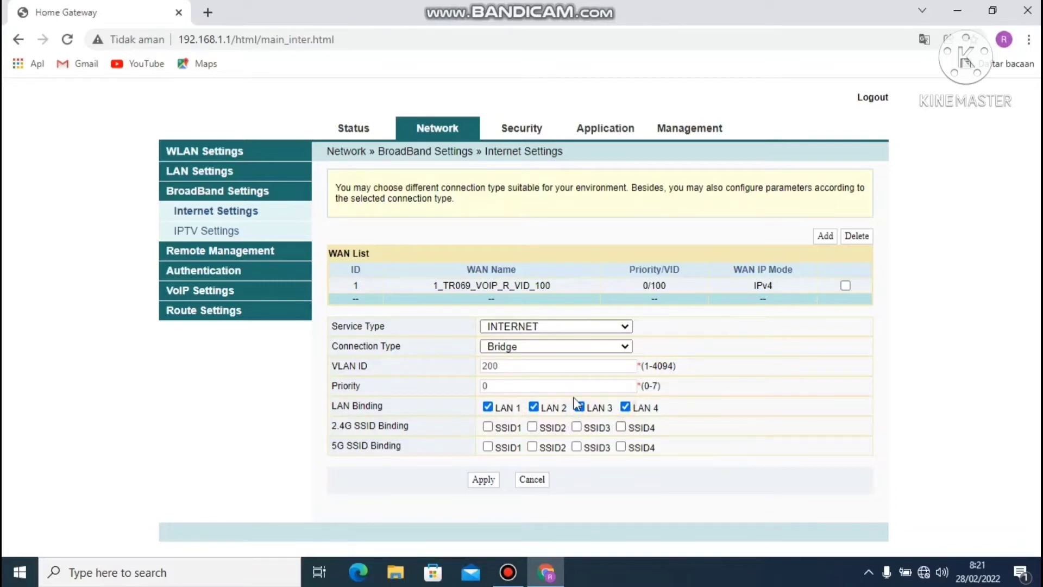
{"action": "left_click", "coordinate": [487, 427]}
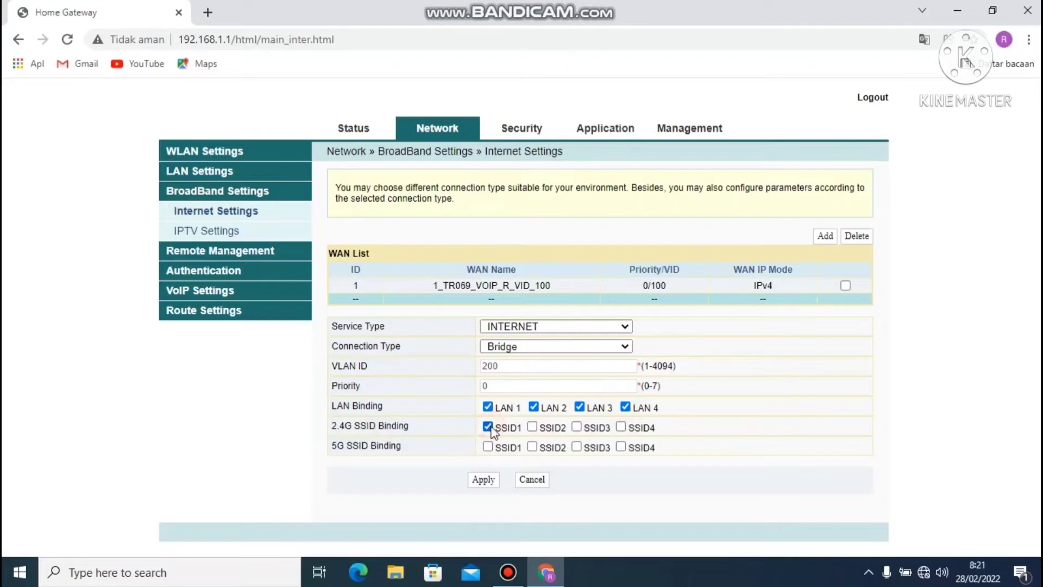
{"action": "left_click", "coordinate": [532, 428]}
{"action": "left_click", "coordinate": [532, 447]}
{"action": "left_click", "coordinate": [488, 481]}
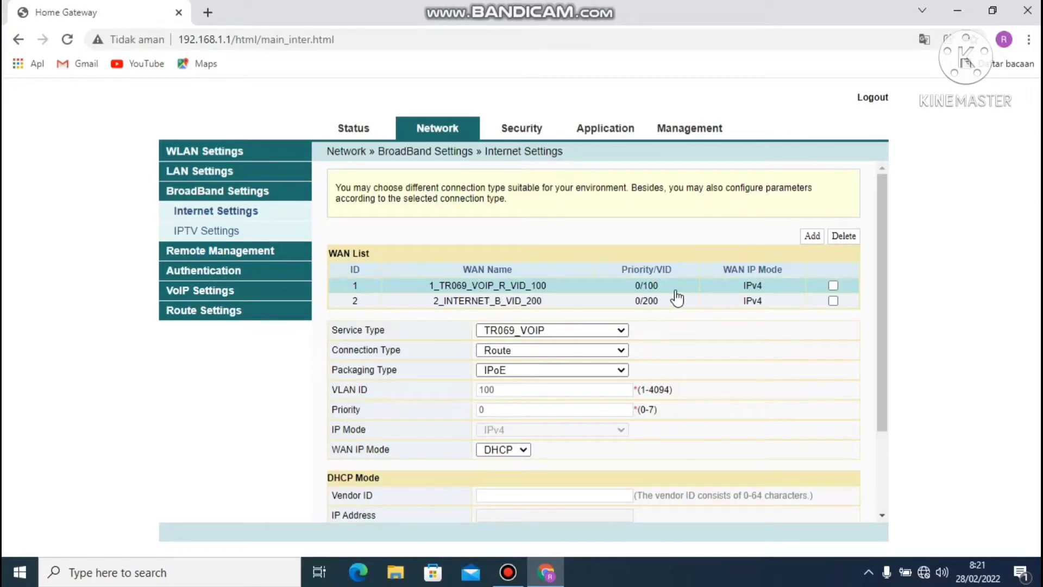
Delete the 1_TR069_VOIP_R_VID_100 WAN rule and confirm the deletion.
{"action": "left_click", "coordinate": [833, 285]}
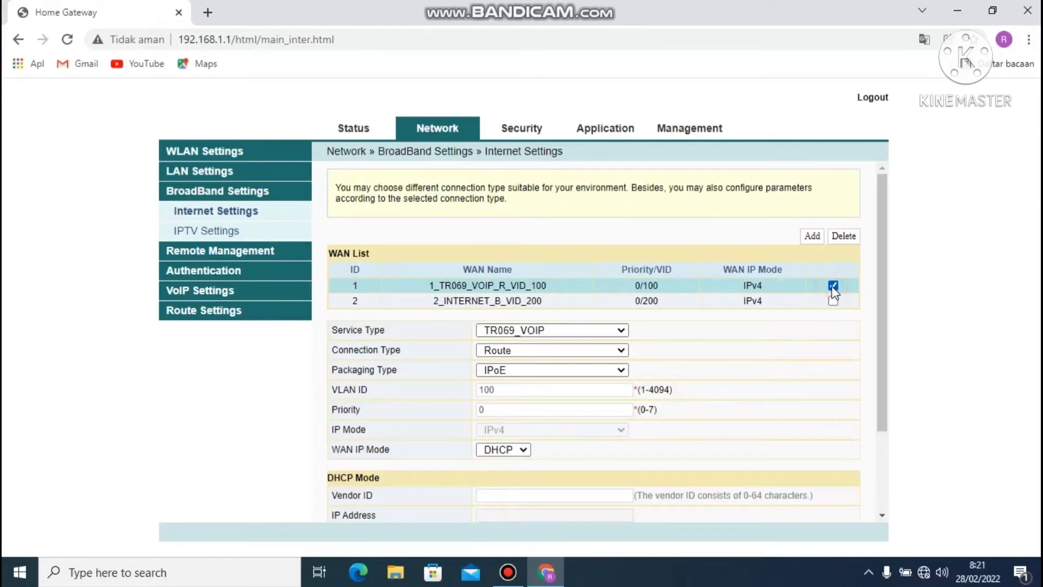
{"action": "left_click", "coordinate": [843, 236]}
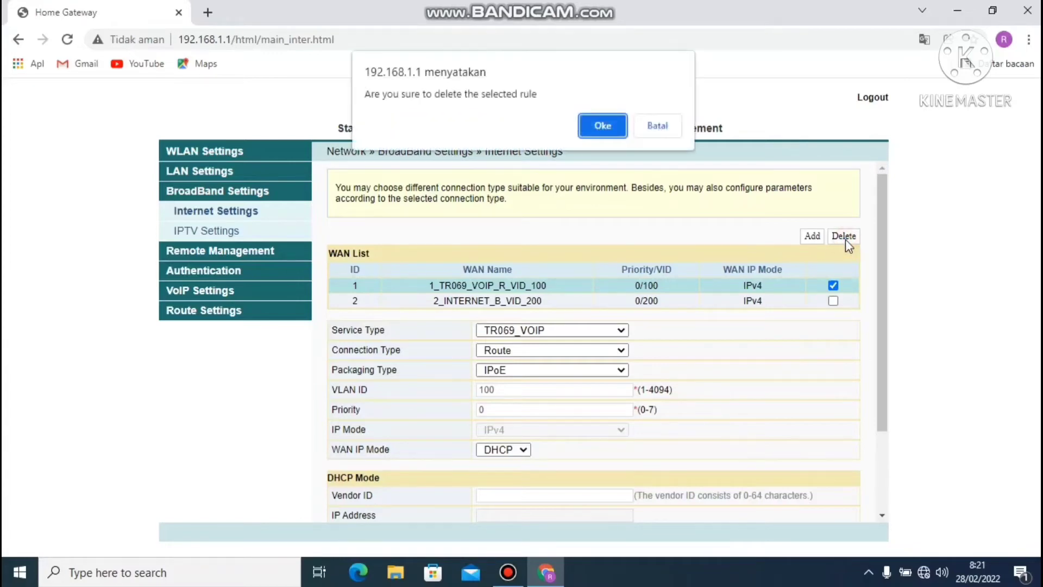
{"action": "left_click", "coordinate": [602, 126]}
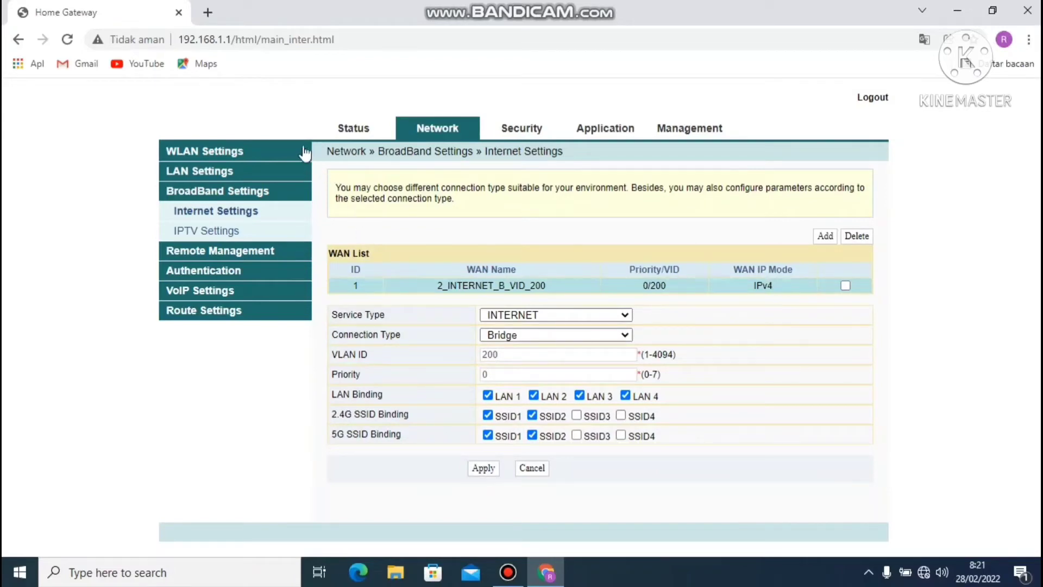
Open LAN Settings and check the LAN IP 192.168.1.1 with mask 255.255.255.0.
{"action": "left_click", "coordinate": [232, 177]}
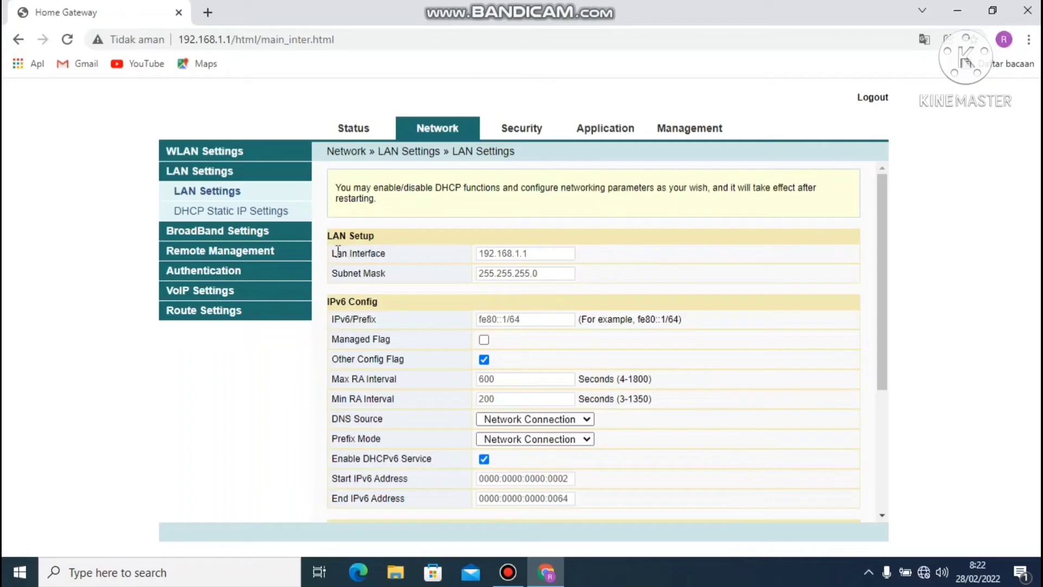
{"action": "left_click_drag", "start_coordinate": [333, 253], "coordinate": [383, 253]}
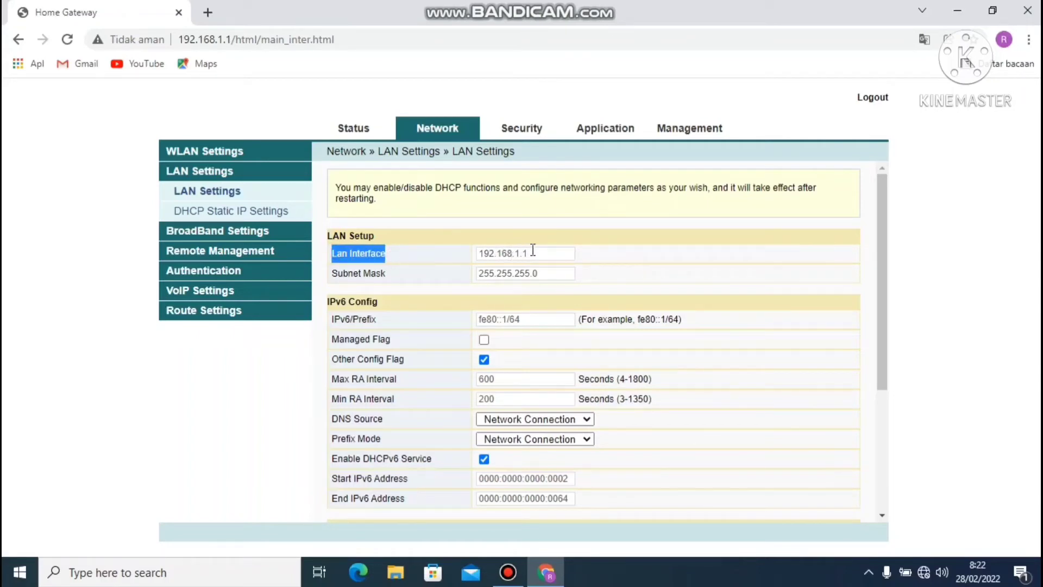
{"action": "left_click_drag", "start_coordinate": [478, 253], "coordinate": [552, 259]}
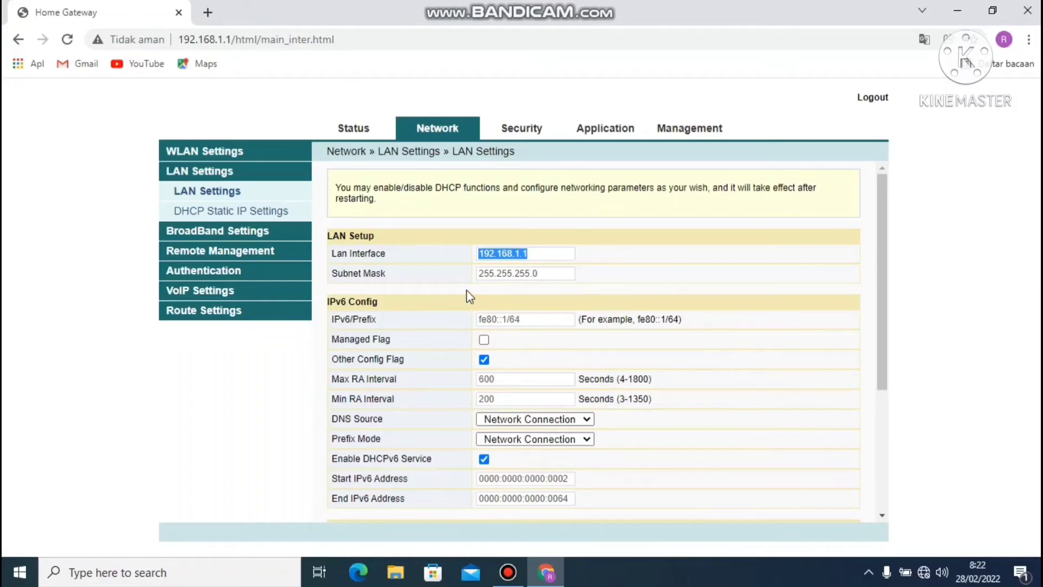
Set the LAN DHCP Service Type to Disable, apply it, and dismiss the reboot reminder.
{"action": "scroll", "coordinate": [474, 298], "scroll_direction": "down", "scroll_amount": 4}
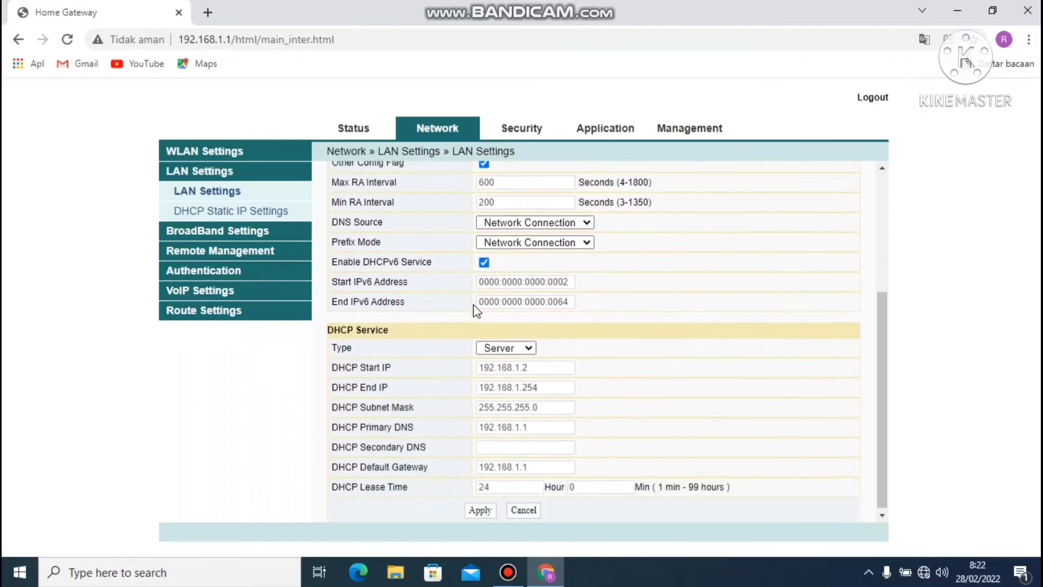
{"action": "left_click", "coordinate": [529, 346]}
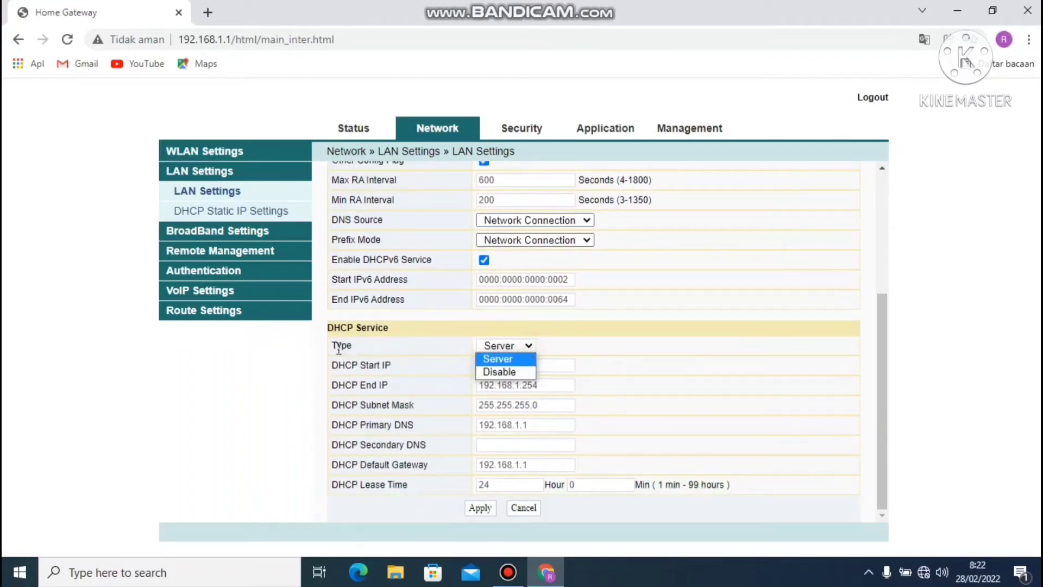
{"action": "left_click", "coordinate": [497, 372]}
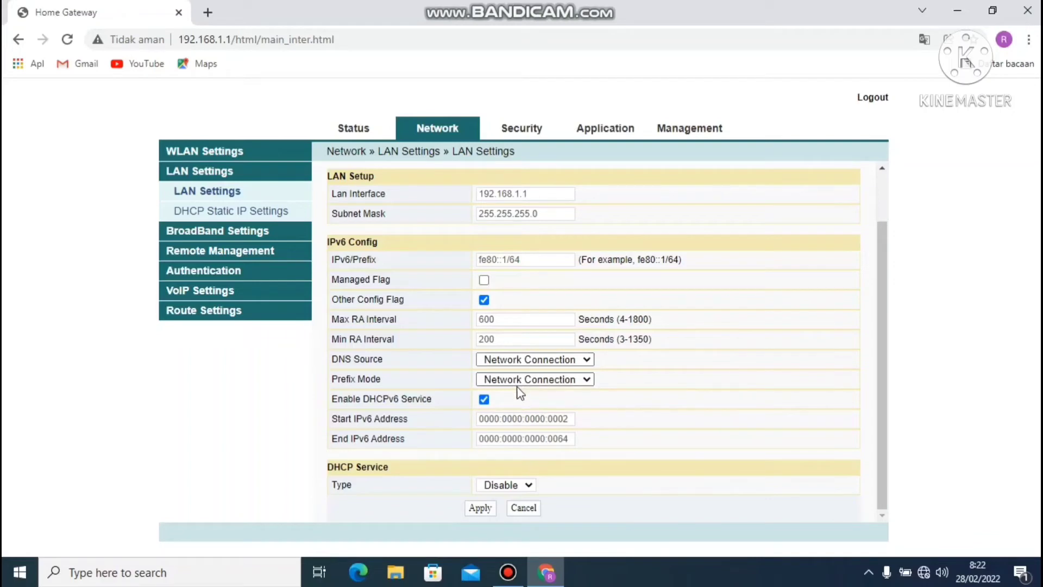
{"action": "left_click", "coordinate": [480, 510]}
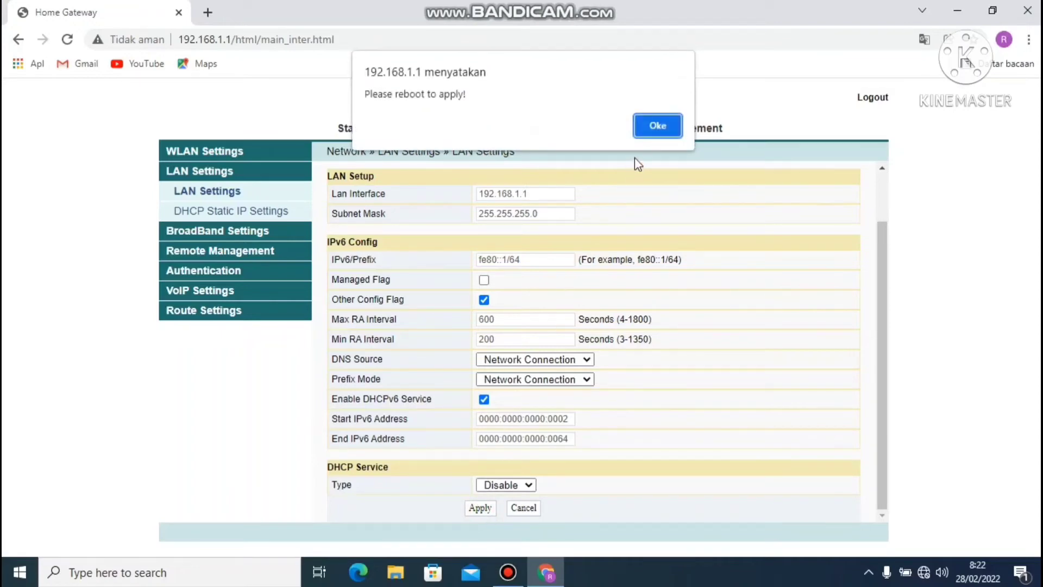
{"action": "left_click", "coordinate": [656, 130]}
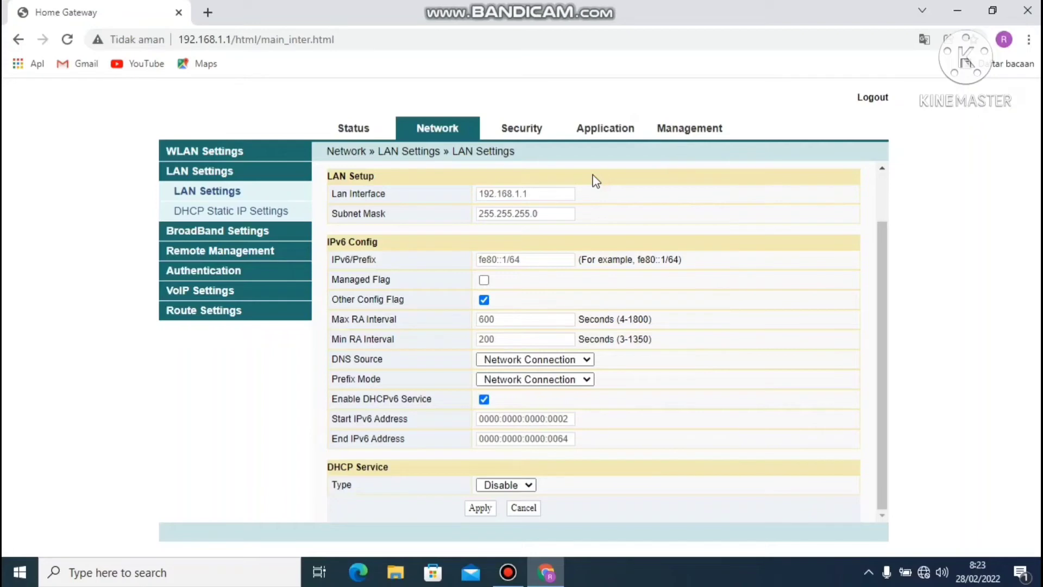
Keep the Security firewall level at Low and apply it.
{"action": "left_click", "coordinate": [524, 130]}
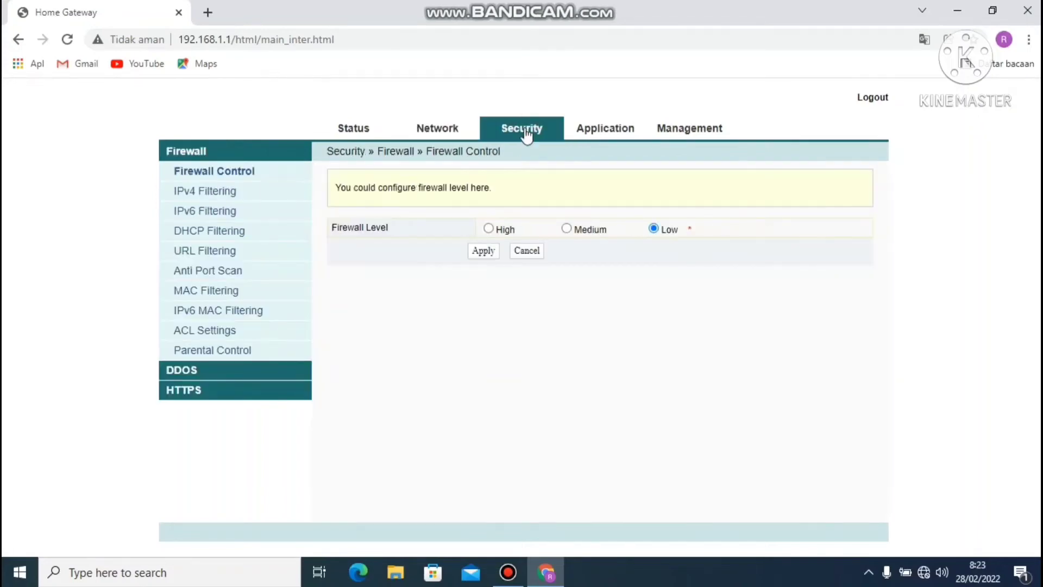
{"action": "left_click", "coordinate": [653, 229]}
{"action": "left_click", "coordinate": [482, 253]}
Reboot the router from Management > Device Management > Device Reboot and confirm.
{"action": "left_click", "coordinate": [685, 127]}
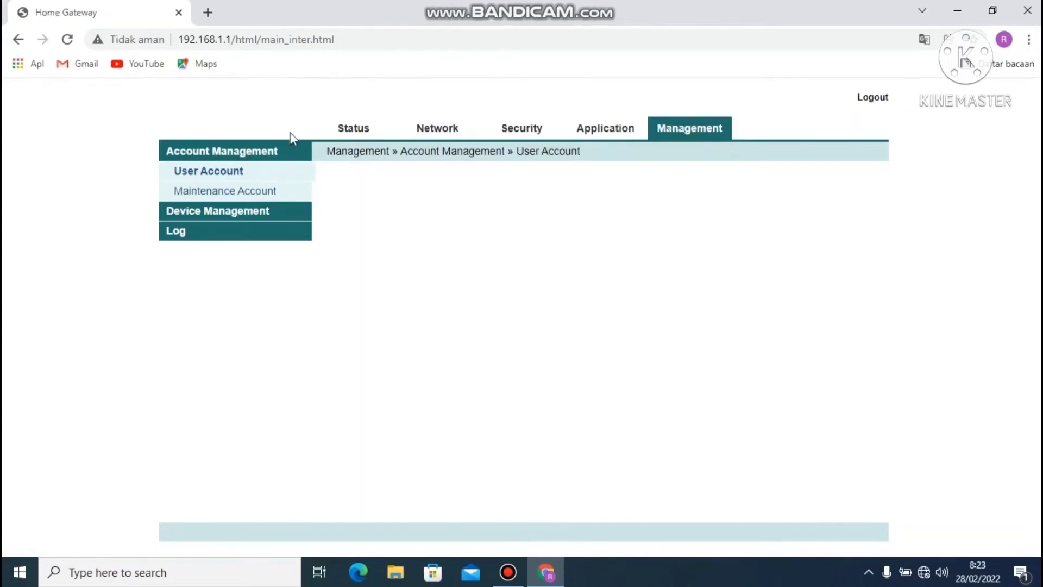
{"action": "left_click", "coordinate": [251, 219]}
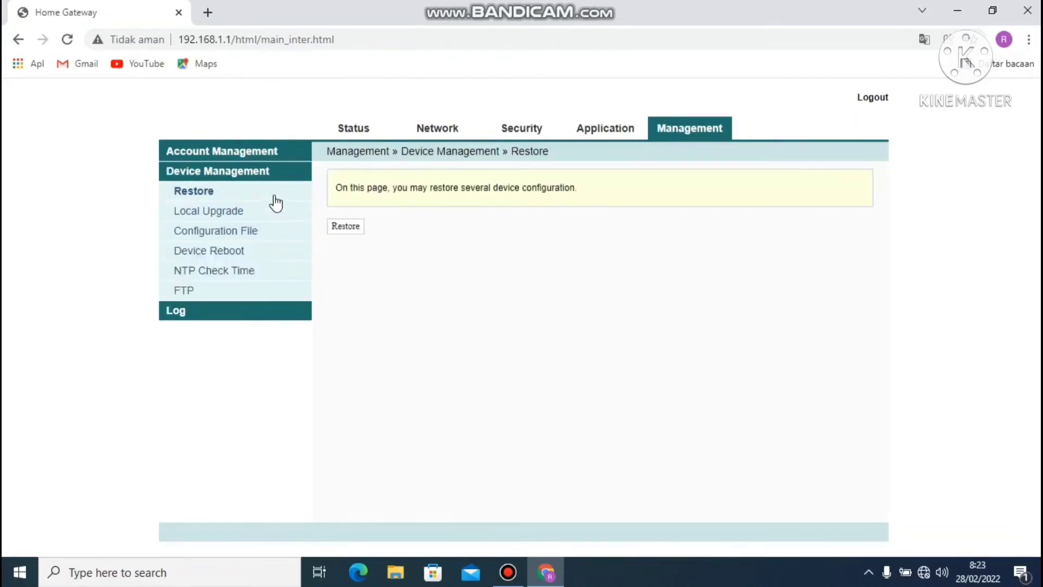
{"action": "left_click", "coordinate": [230, 254]}
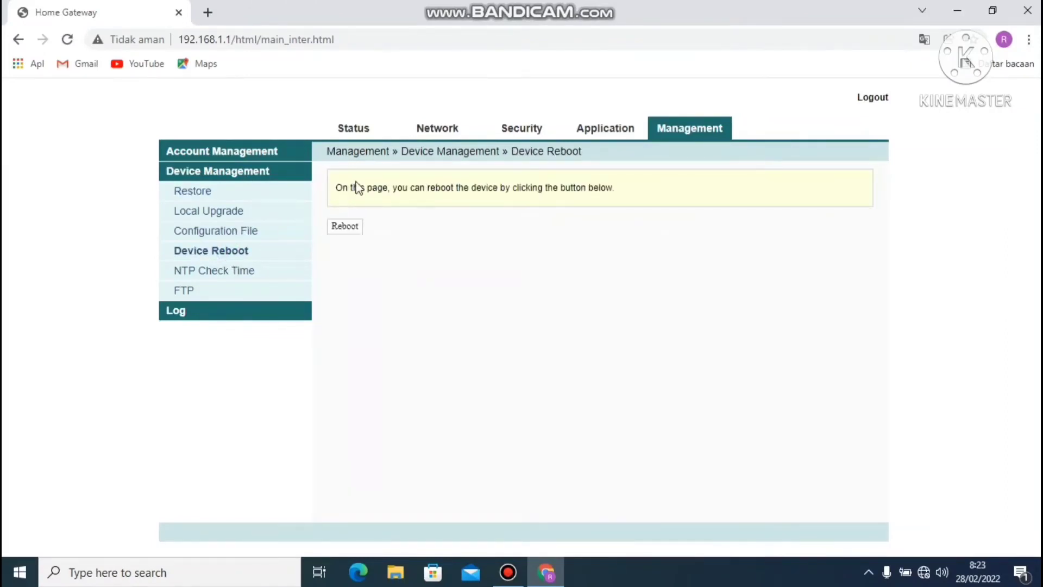
{"action": "left_click", "coordinate": [348, 227]}
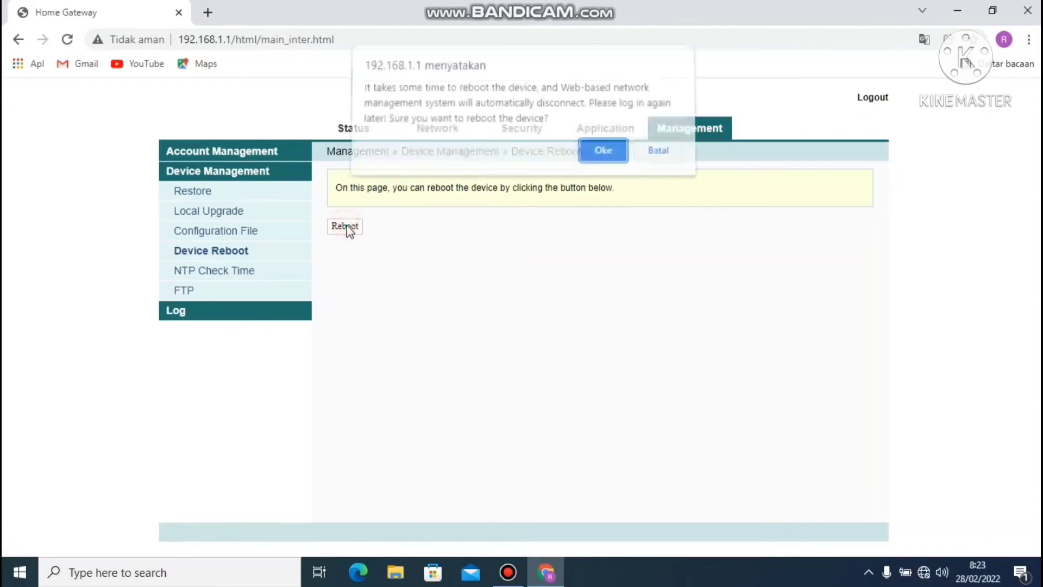
{"action": "left_click", "coordinate": [600, 158]}
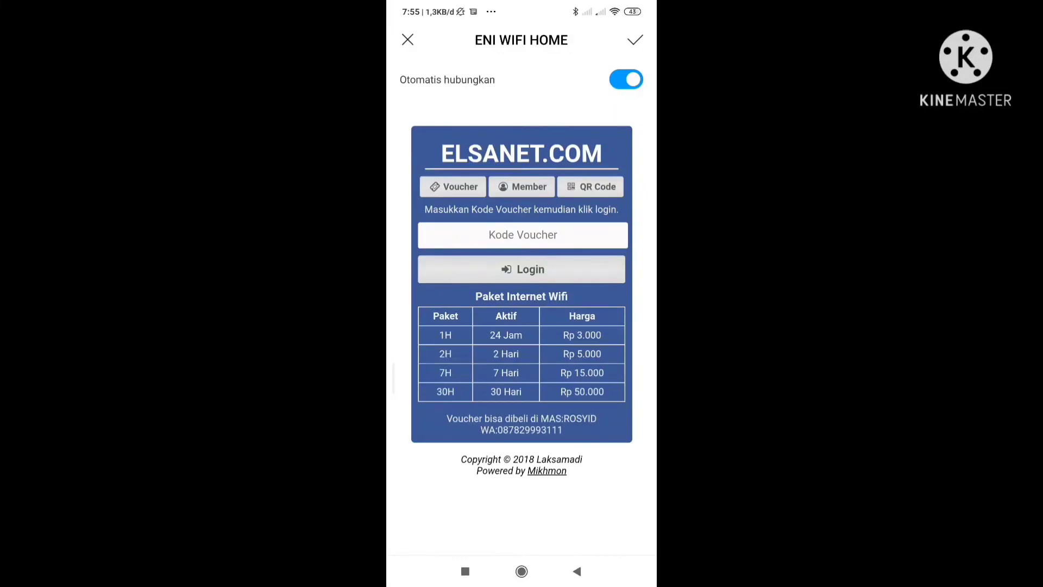
Log in to the ELSANET hotspot portal with the voucher code.
{"action": "left_click", "coordinate": [523, 235]}
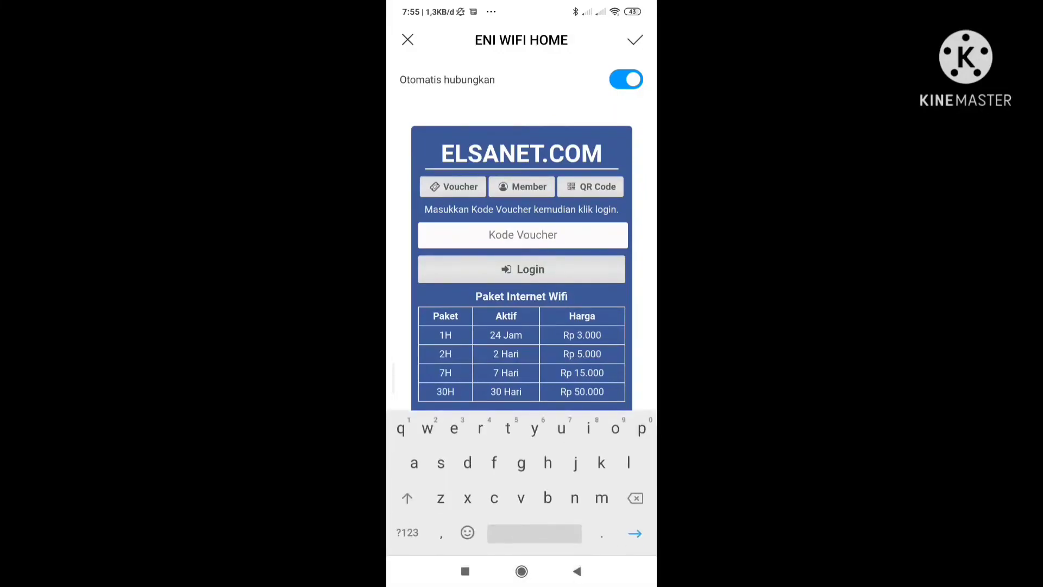
{"action": "left_click", "coordinate": [522, 269]}
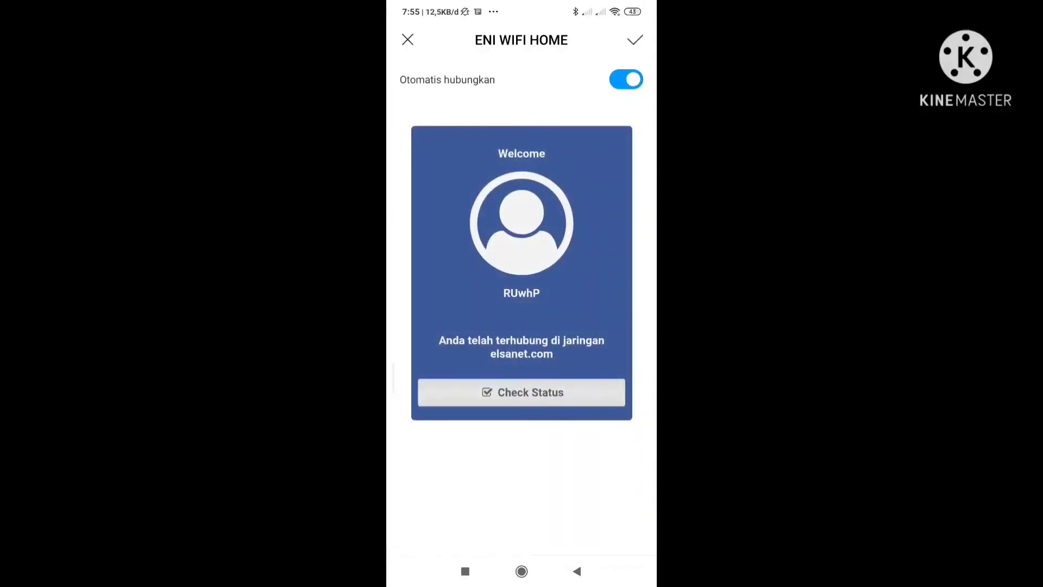
Close the hotspot welcome page and return to the phone's home screen.
{"action": "left_click", "coordinate": [635, 39]}
{"action": "left_click", "coordinate": [522, 570]}
{"action": "left_click", "coordinate": [490, 436]}
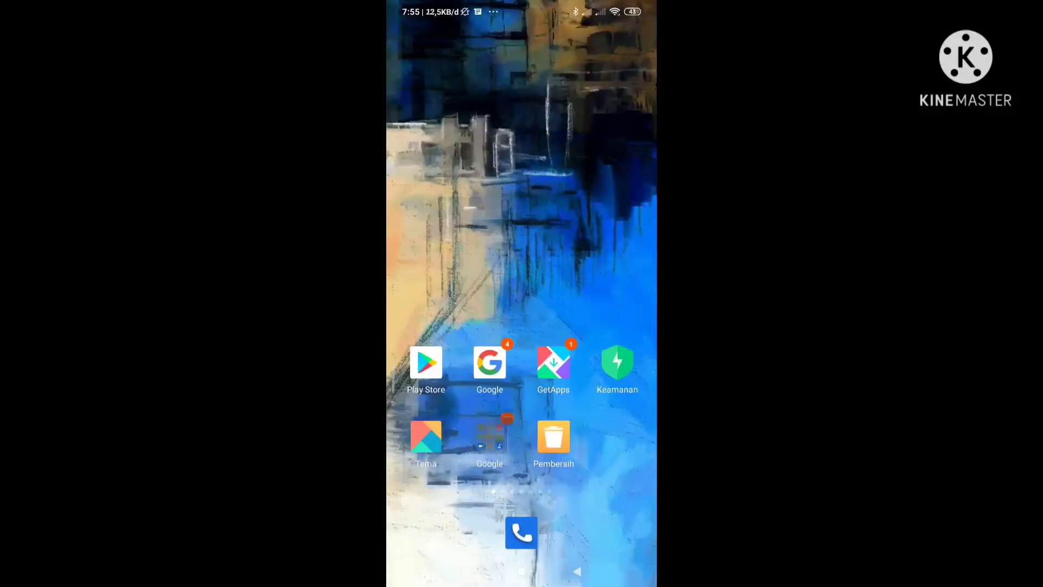